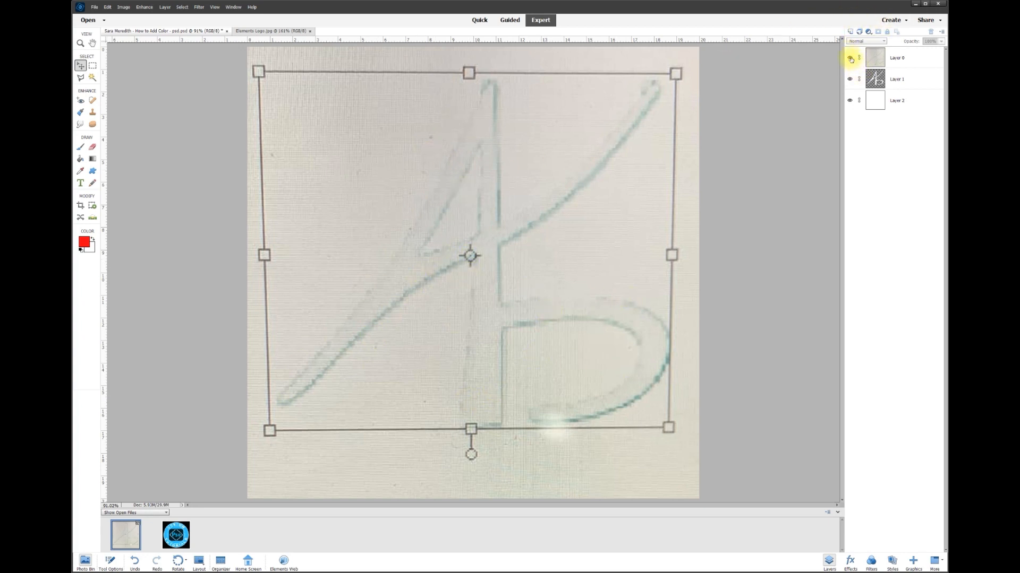
Hide the sketch layer and the white background layer so only the logo layer shows
click(850, 59)
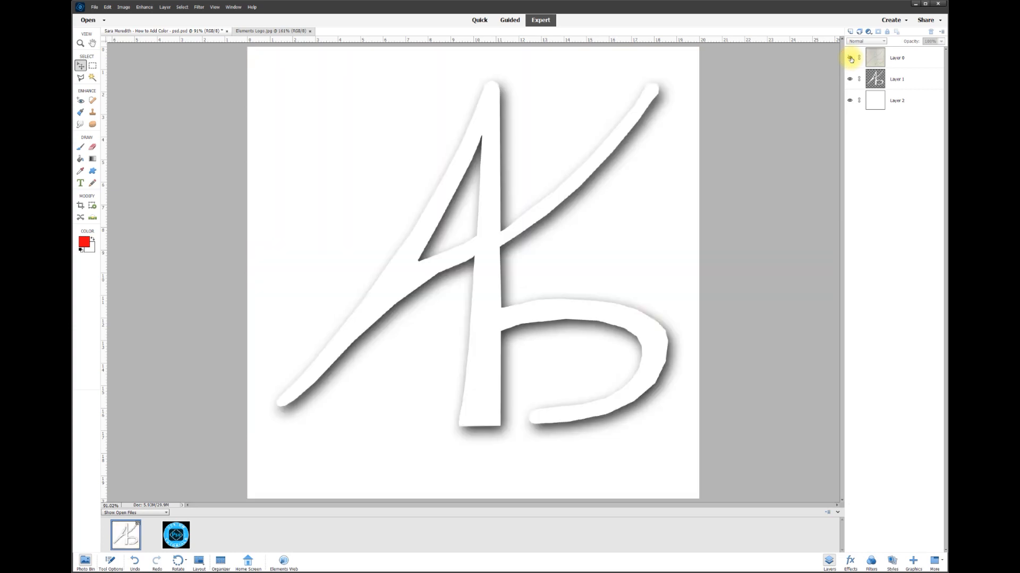
click(901, 83)
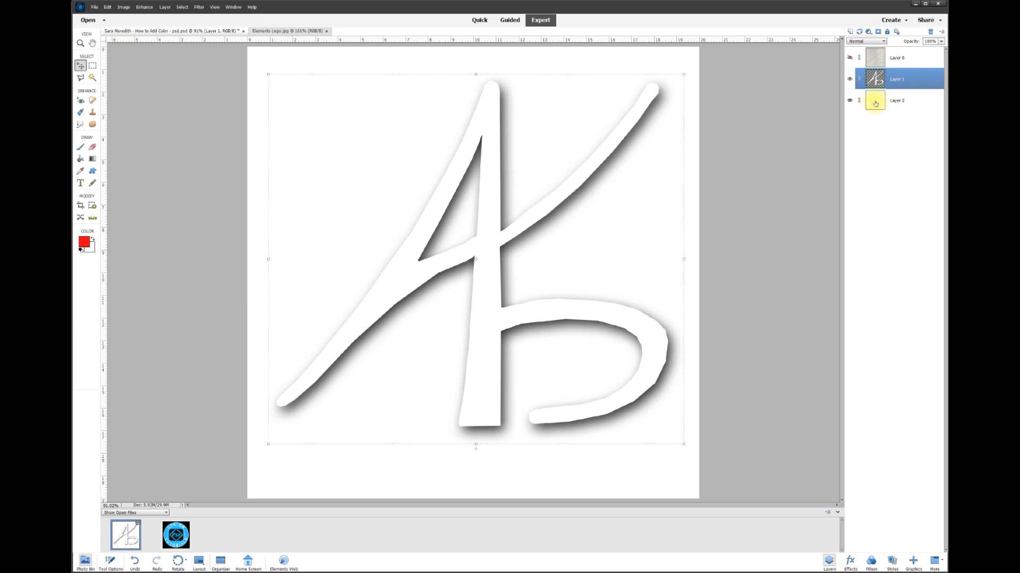
click(850, 101)
mouse_move(488, 180)
mouse_down()
mouse_move(470, 170)
mouse_move(496, 234)
mouse_move(505, 164)
mouse_move(483, 177)
mouse_up()
Delete the sketch layer Layer 0 and nudge the logo slightly to the left
click(871, 62)
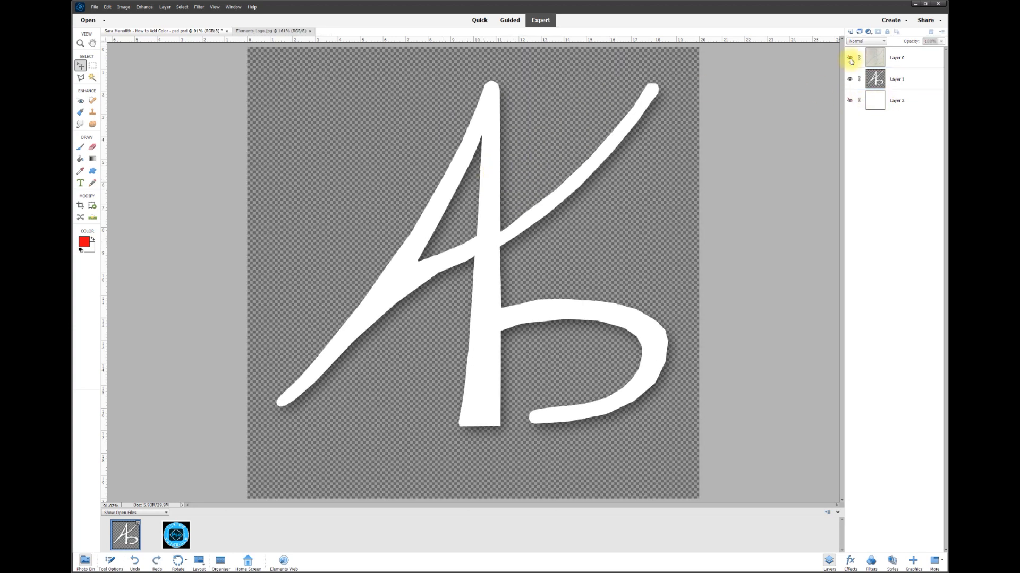
right_click(912, 59)
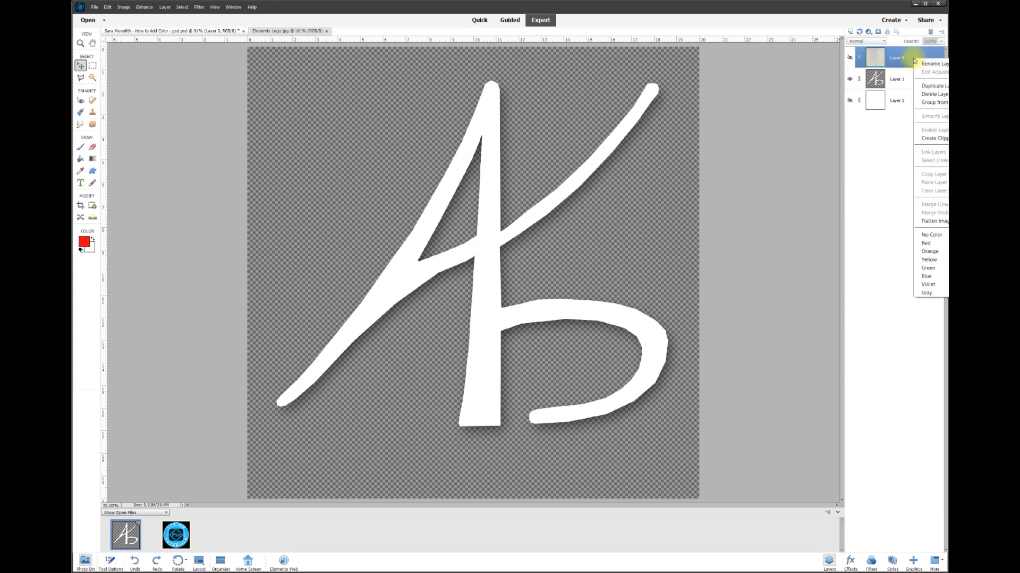
click(935, 94)
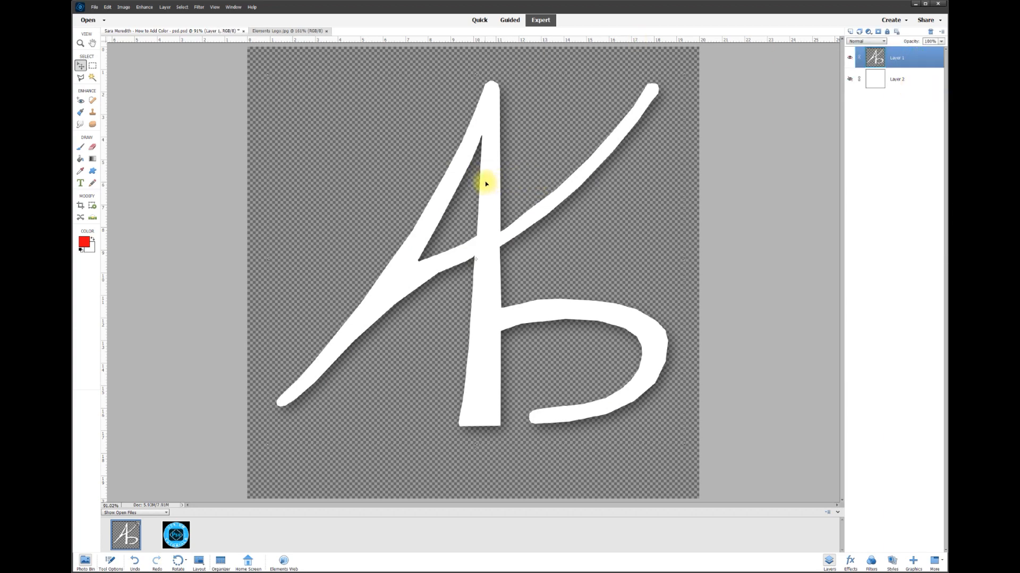
drag(493, 150, 485, 151)
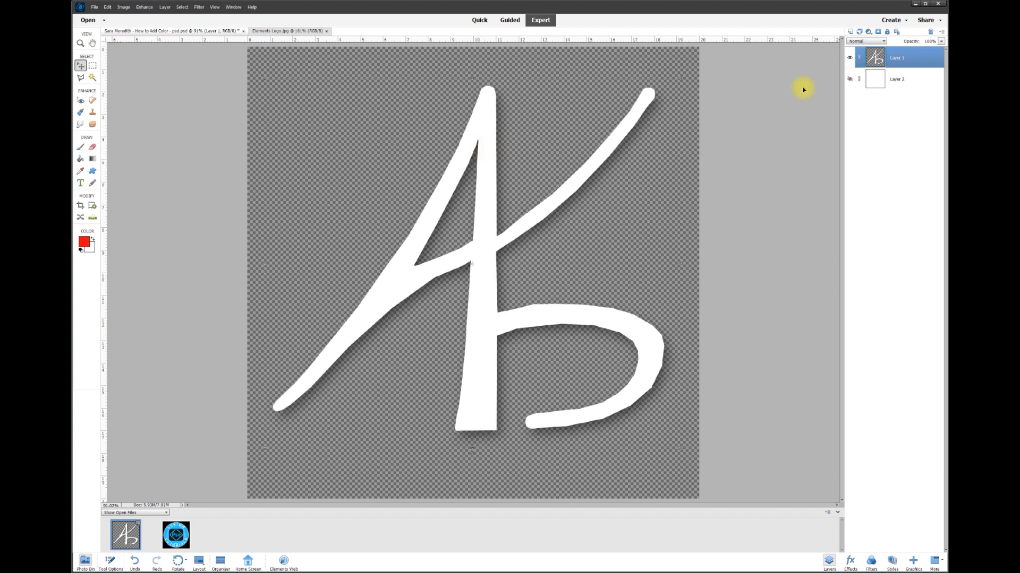
Show the white background layer again, lock it, and reselect the logo layer
click(849, 81)
click(903, 77)
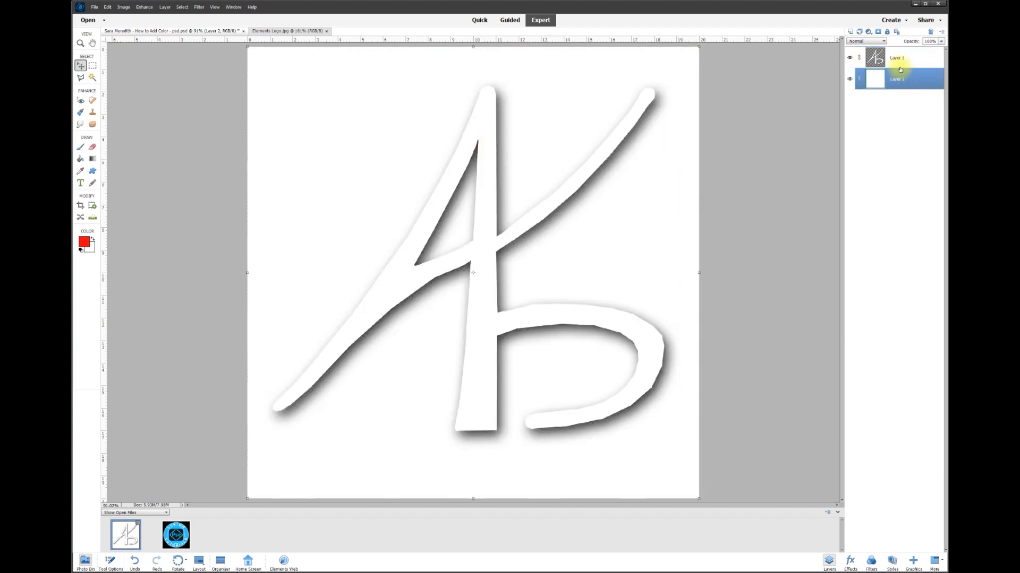
click(886, 32)
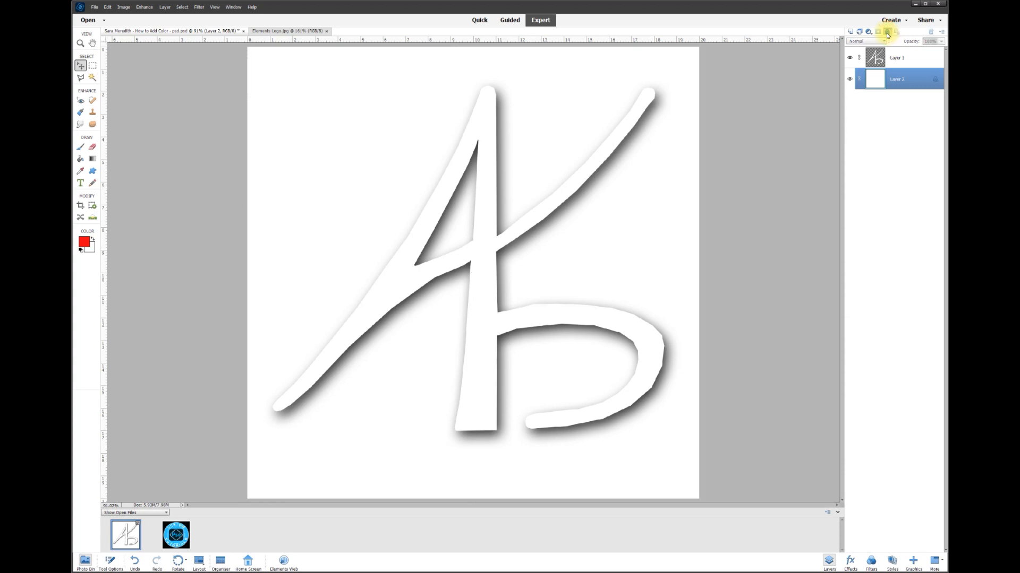
click(898, 58)
mouse_move(485, 235)
mouse_down()
mouse_move(514, 232)
mouse_move(481, 238)
mouse_move(485, 228)
mouse_move(483, 246)
mouse_move(481, 236)
mouse_up()
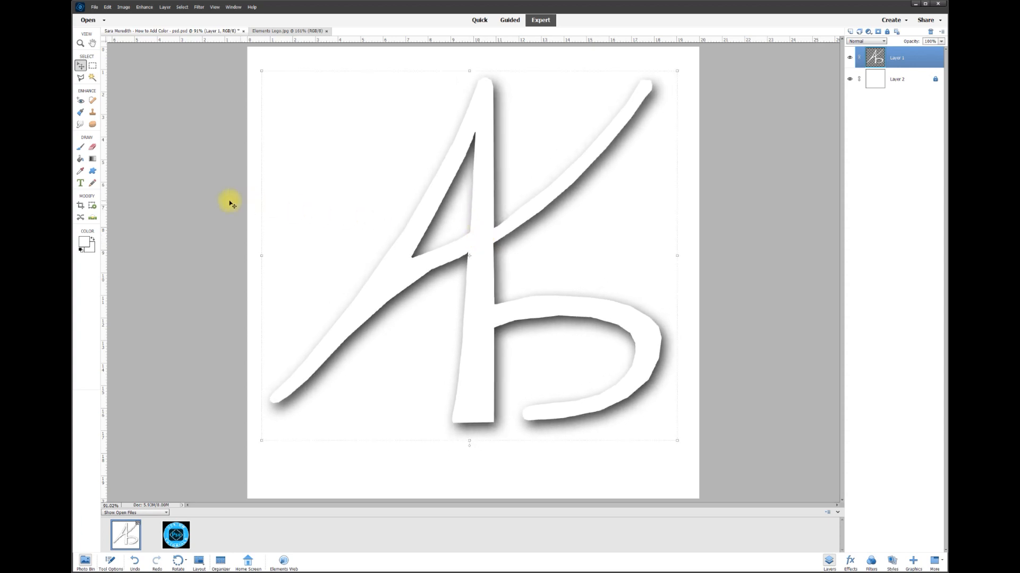
Set the foreground colour to bright red and fill the logo with it using the Paint Bucket
click(84, 247)
drag(710, 82, 286, 89)
drag(274, 153, 273, 129)
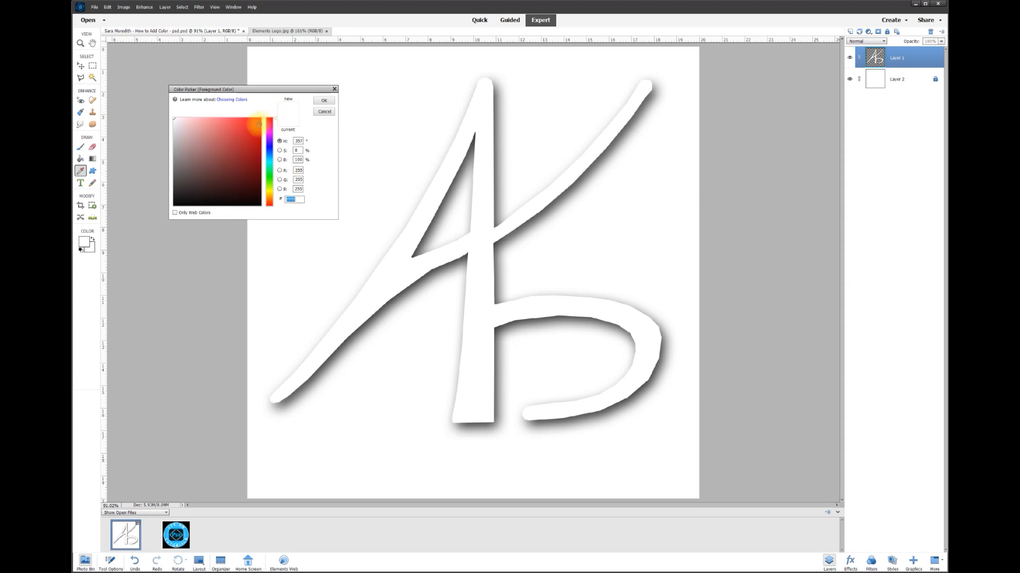
drag(224, 130, 242, 155)
click(294, 108)
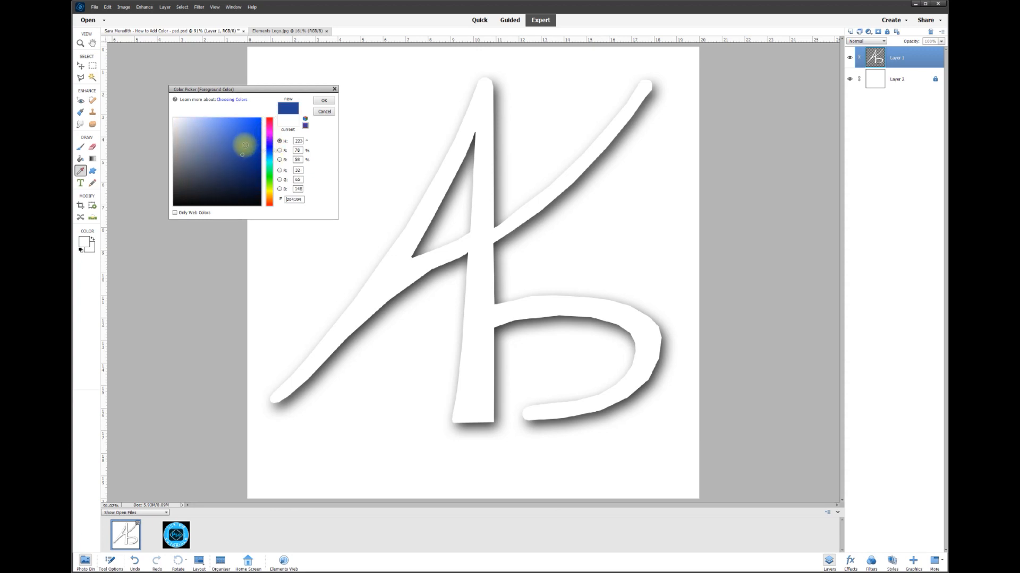
drag(242, 153, 267, 119)
click(259, 121)
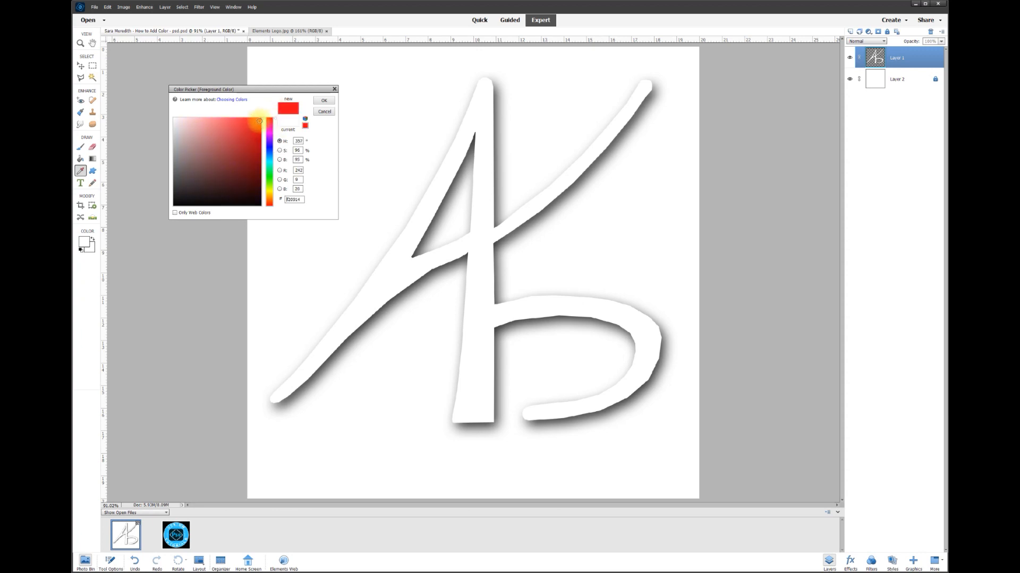
click(324, 100)
key(v)
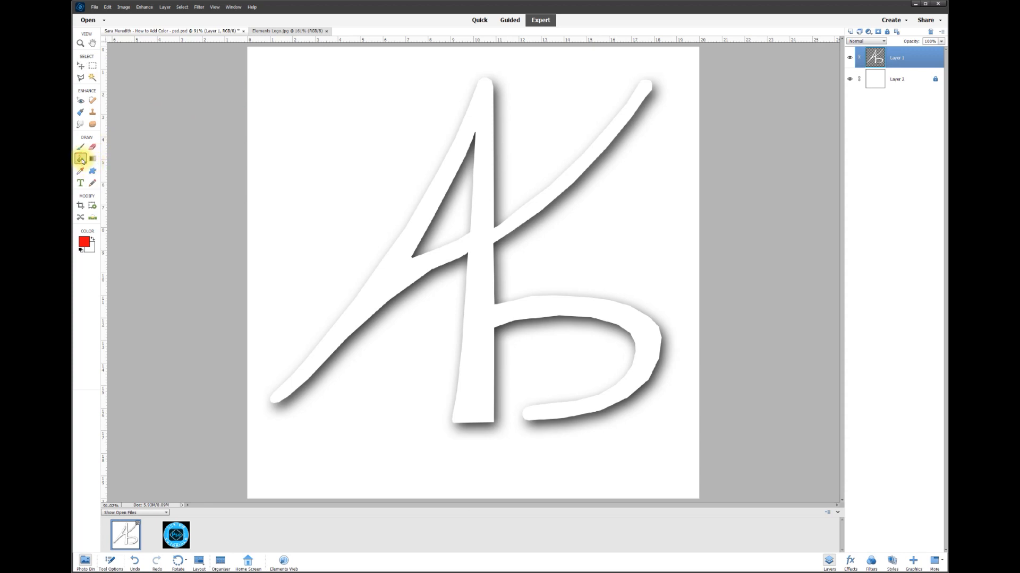
click(485, 254)
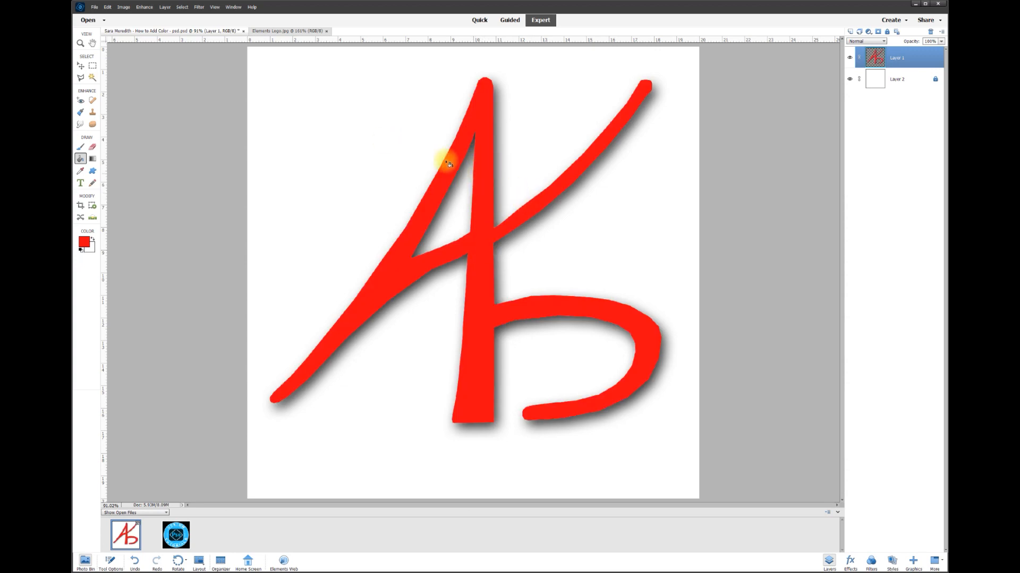
Duplicate the red logo layer, keeping the default name Layer 1 copy
click(80, 66)
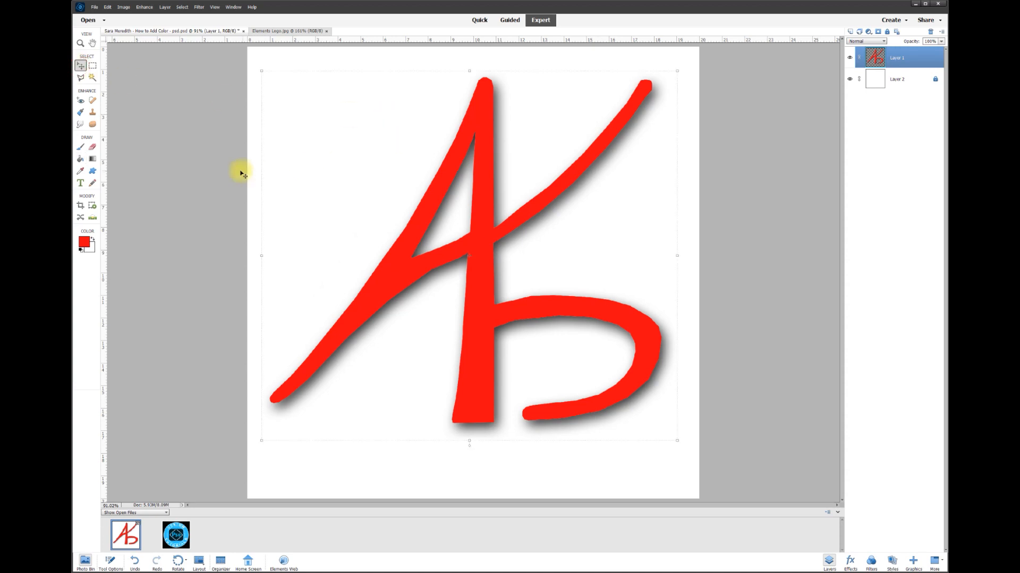
scroll(210, 171, down, 1)
click(199, 170)
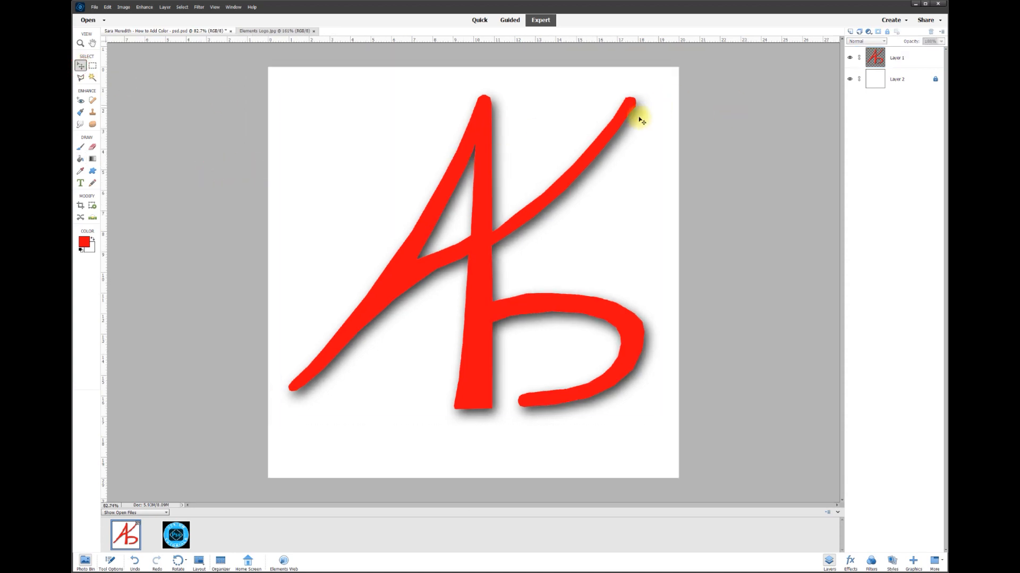
right_click(900, 59)
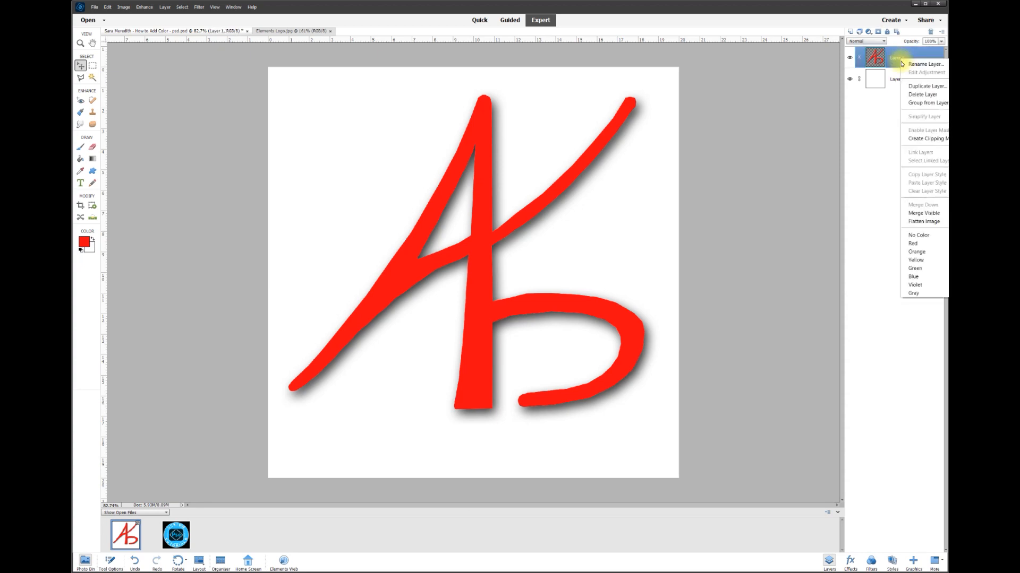
click(915, 87)
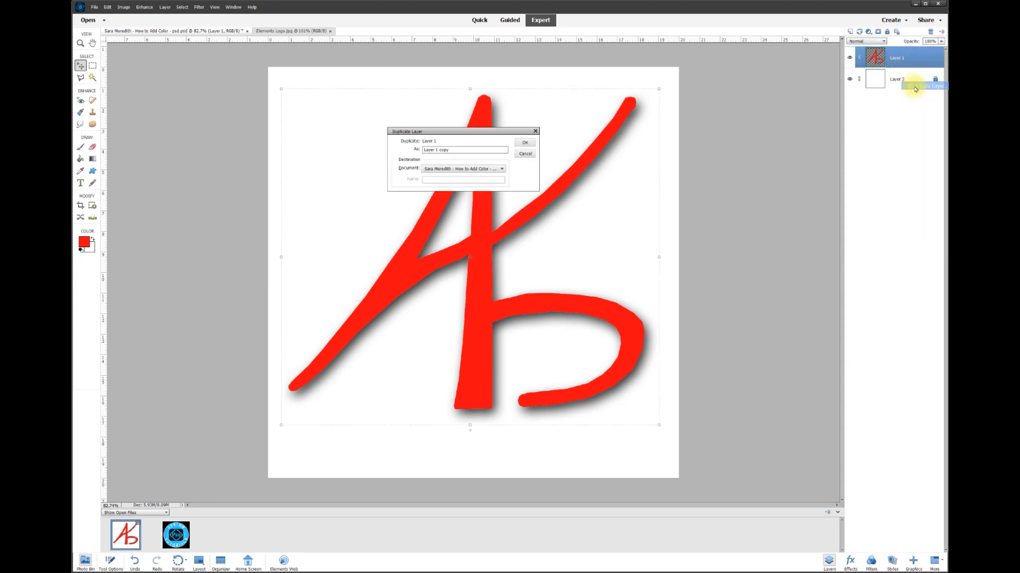
click(526, 144)
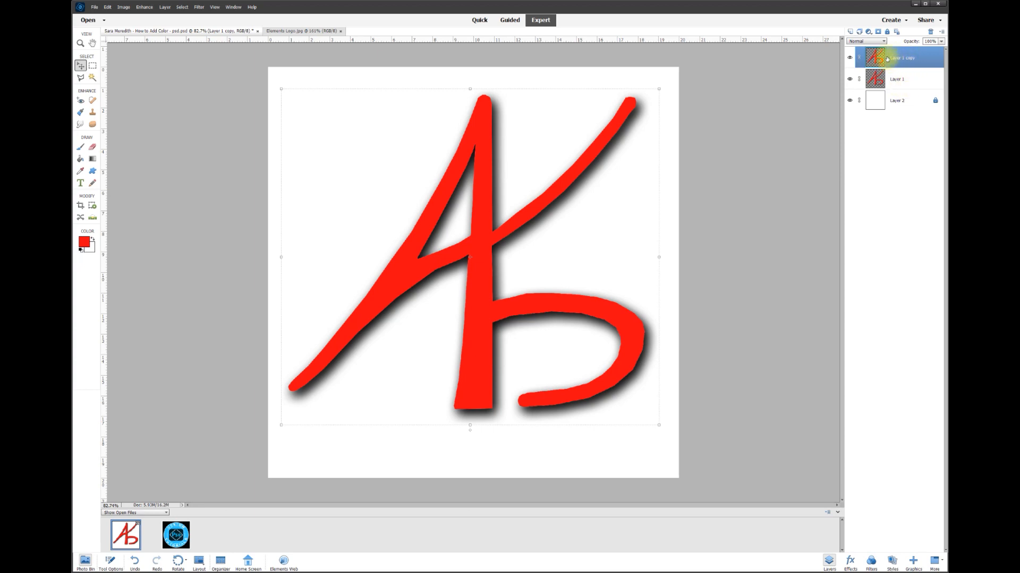
Set the foreground colour to light blue and fill the logo on the copy layer with it
click(86, 243)
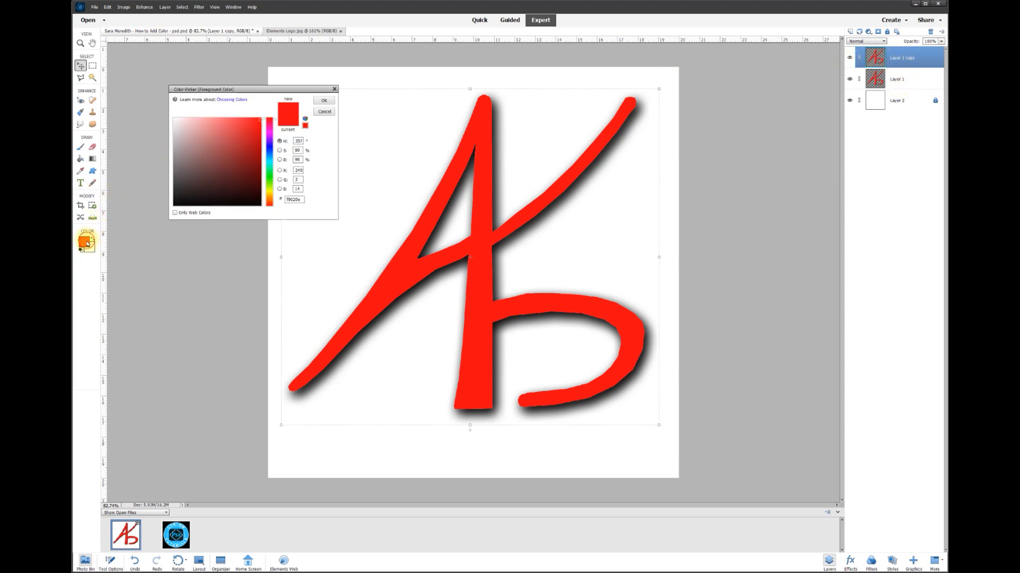
click(269, 154)
click(257, 155)
click(258, 129)
click(270, 159)
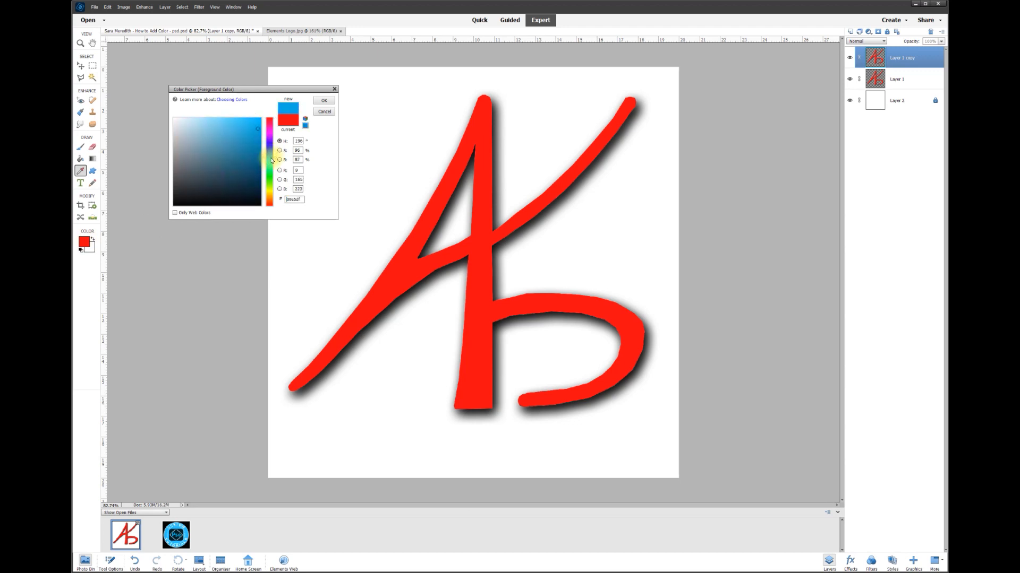
click(258, 125)
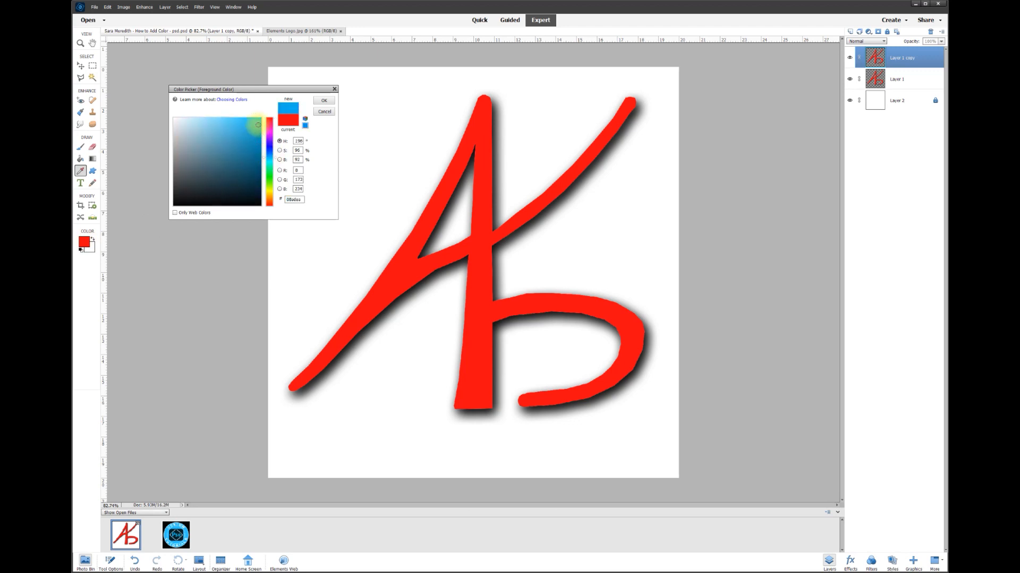
click(324, 101)
click(81, 159)
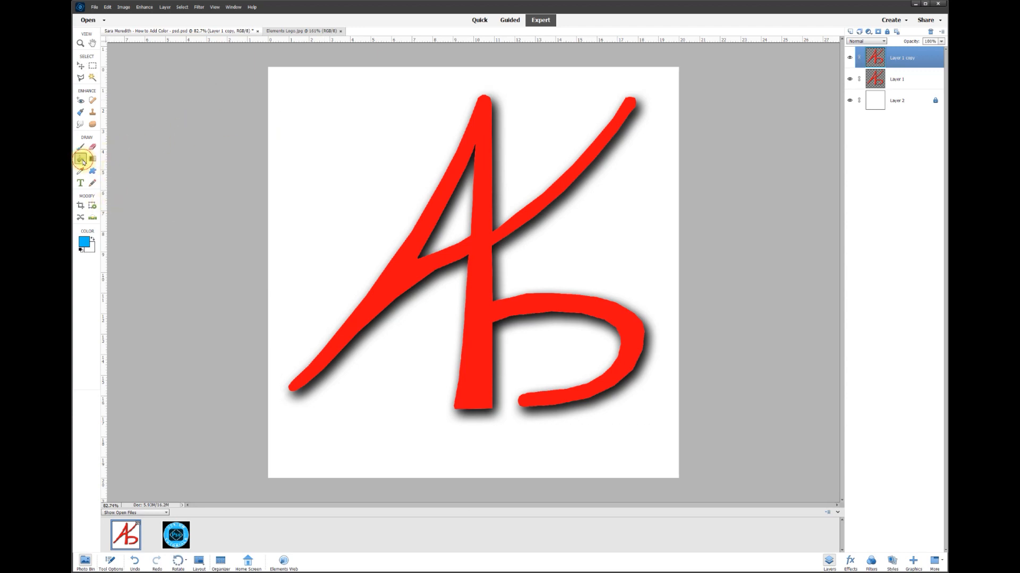
click(484, 235)
click(80, 65)
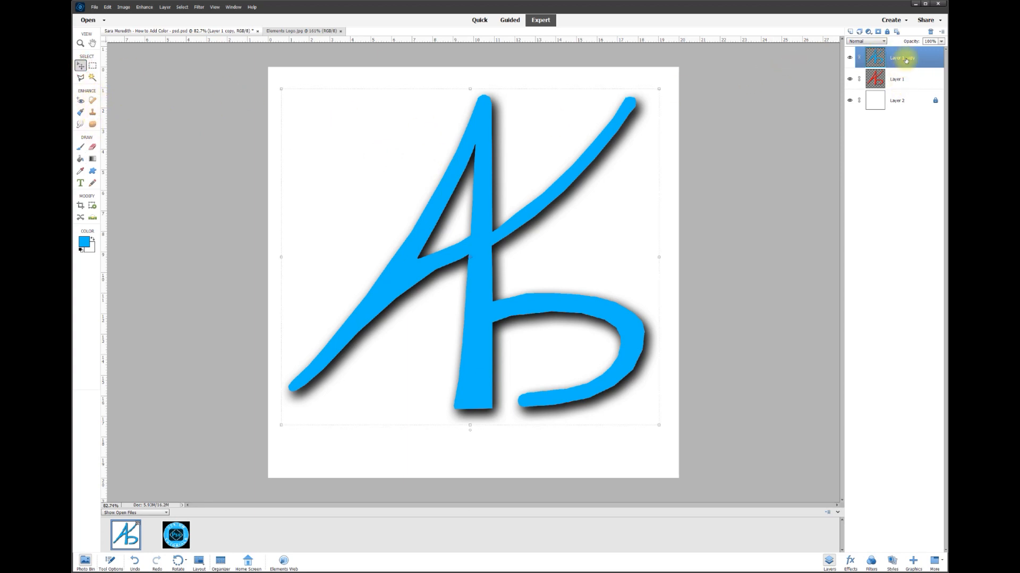
Toggle the blue copy layer's visibility to compare the blue and red versions
click(849, 58)
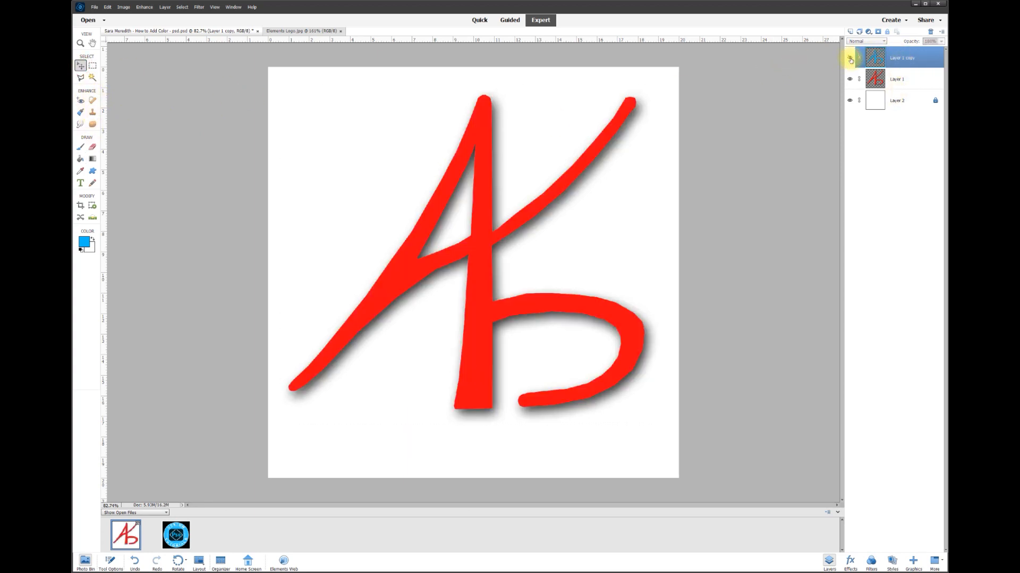
click(850, 58)
click(850, 59)
click(849, 59)
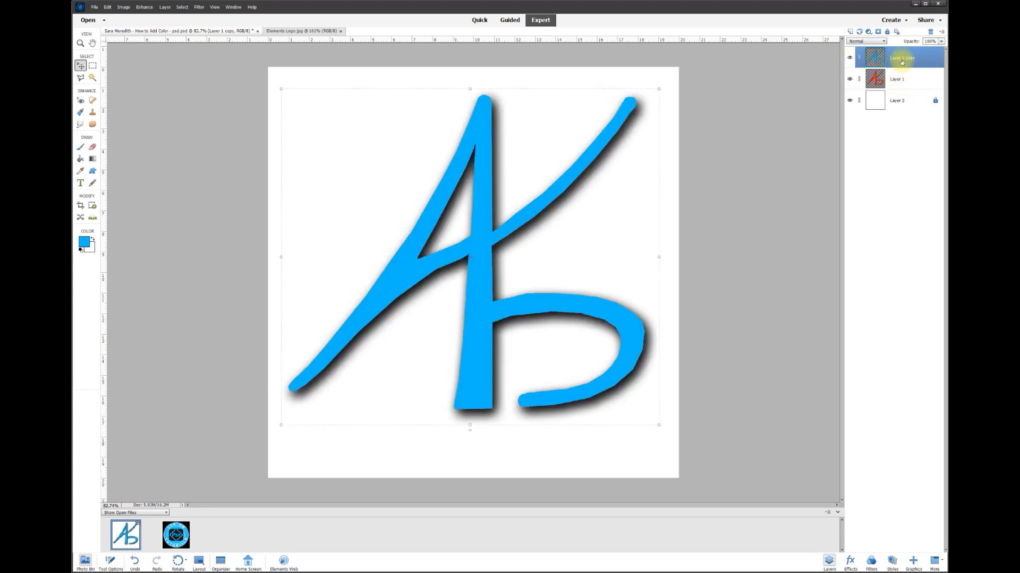
Erase the upper part of the blue copy layer with a large soft 1000 px eraser brush so red shows through
click(197, 118)
scroll(196, 121, down, 4)
click(92, 148)
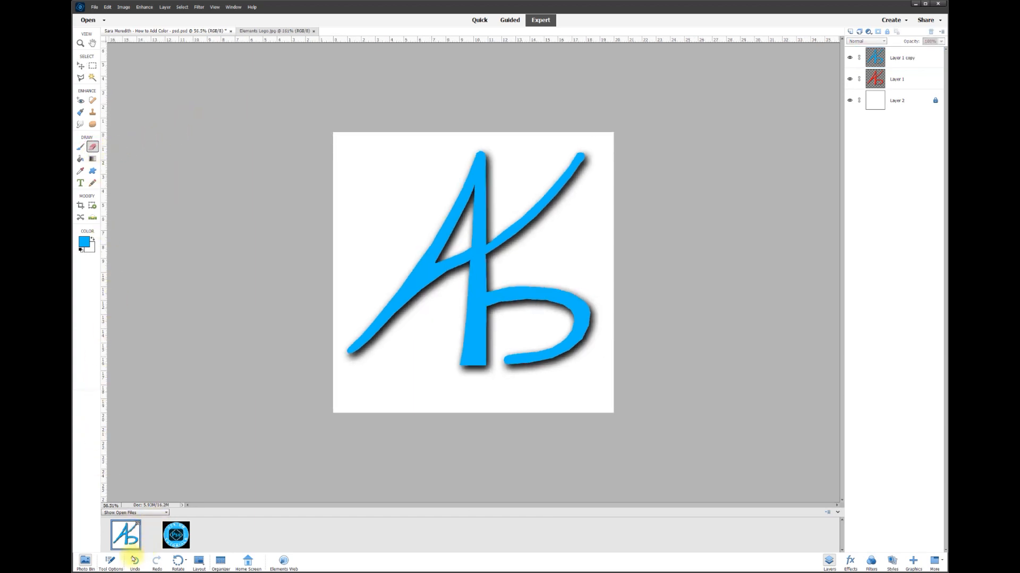
click(113, 565)
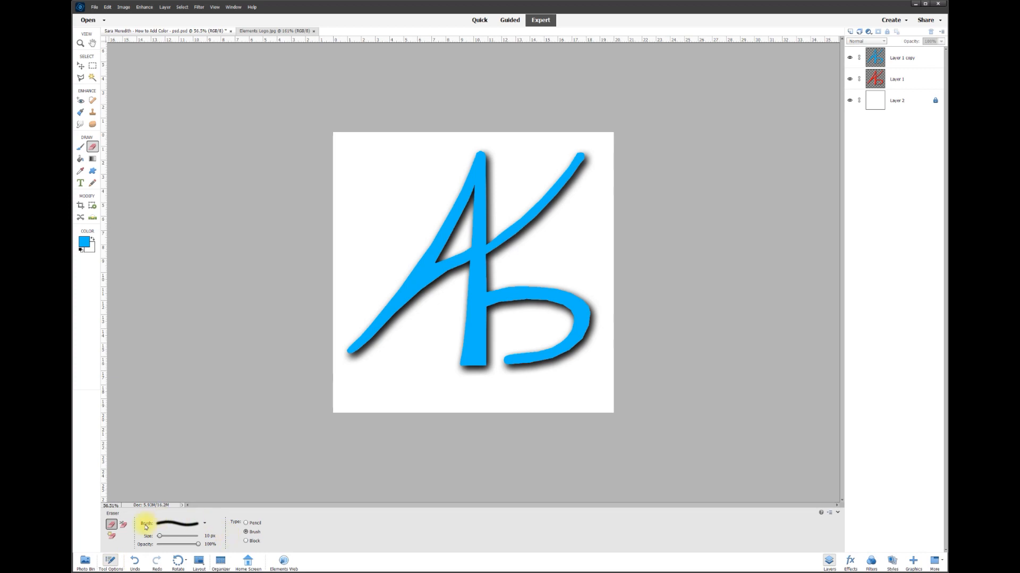
click(204, 524)
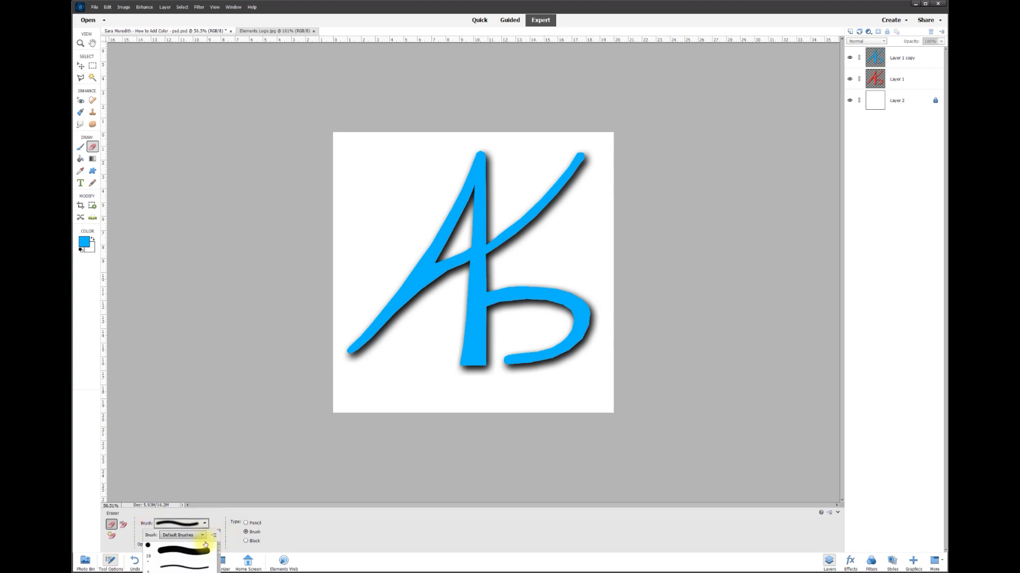
scroll(180, 557, down, 5)
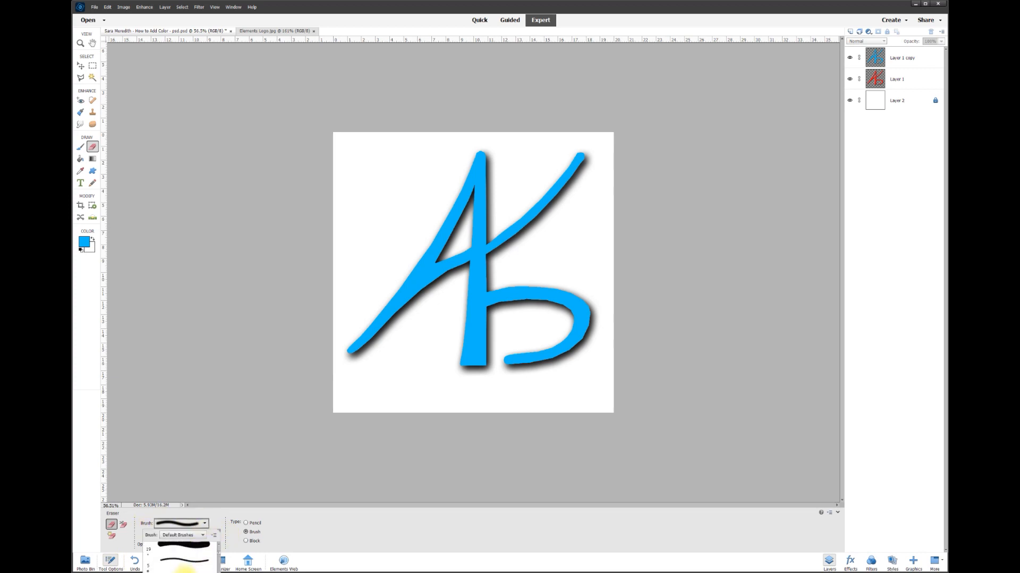
scroll(188, 563, down, 8)
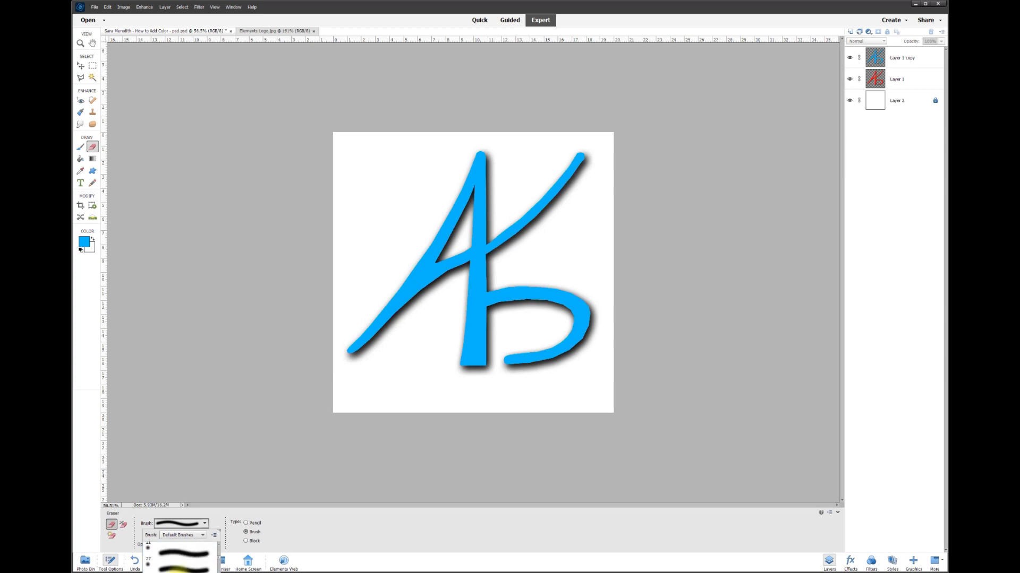
scroll(188, 563, down, 3)
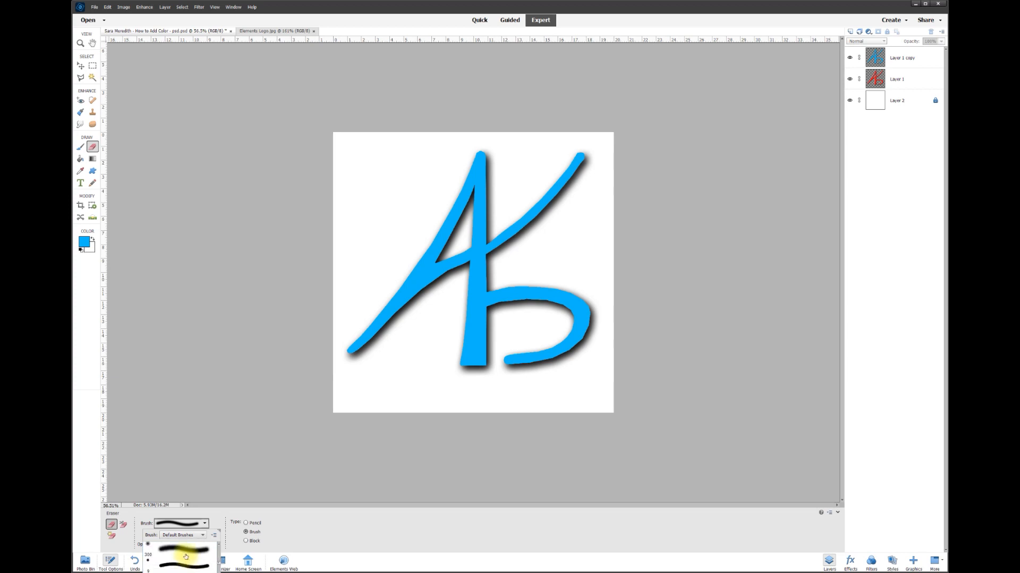
click(184, 555)
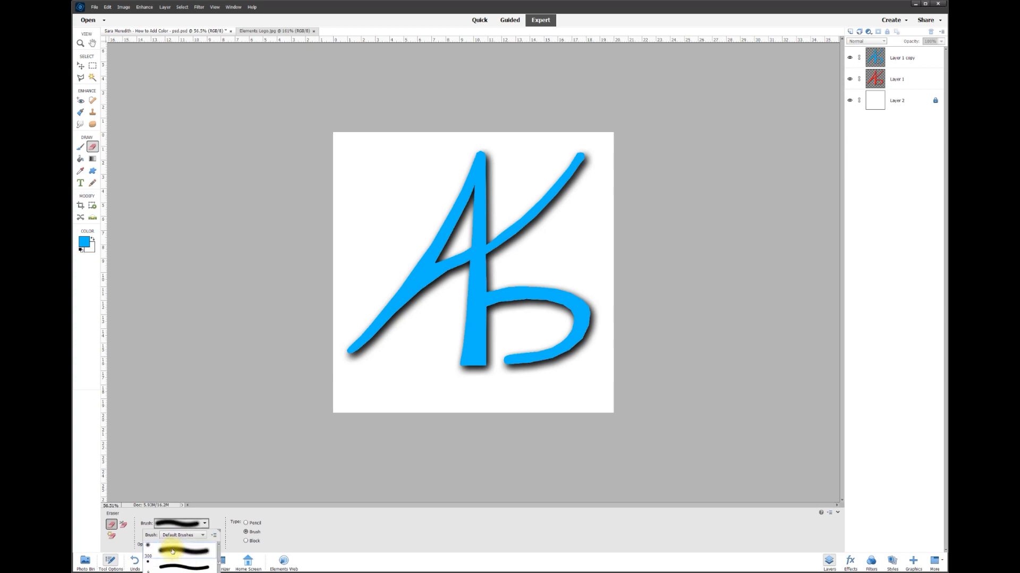
click(273, 425)
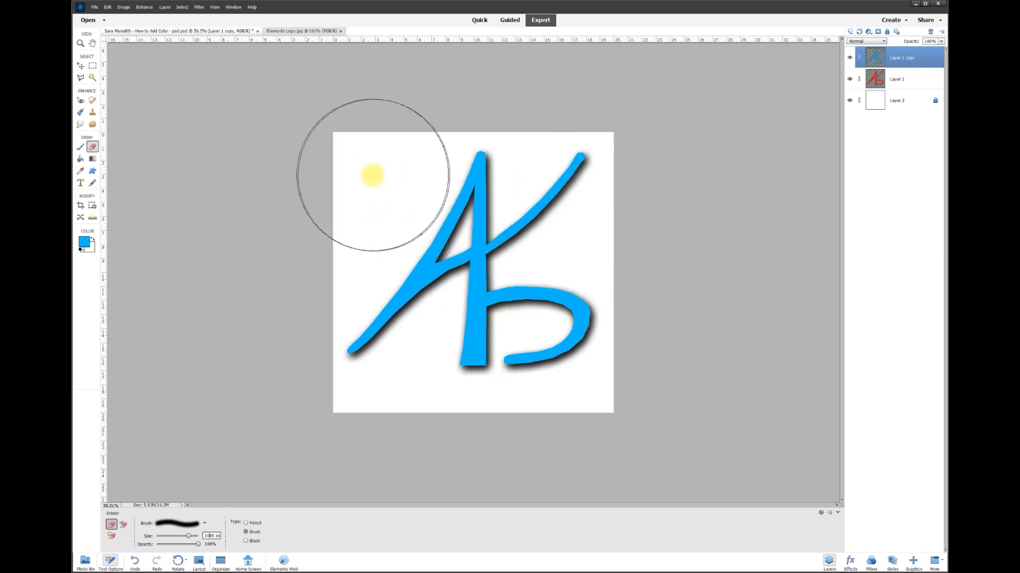
mouse_move(413, 171)
mouse_down()
mouse_move(471, 160)
mouse_move(588, 167)
mouse_up()
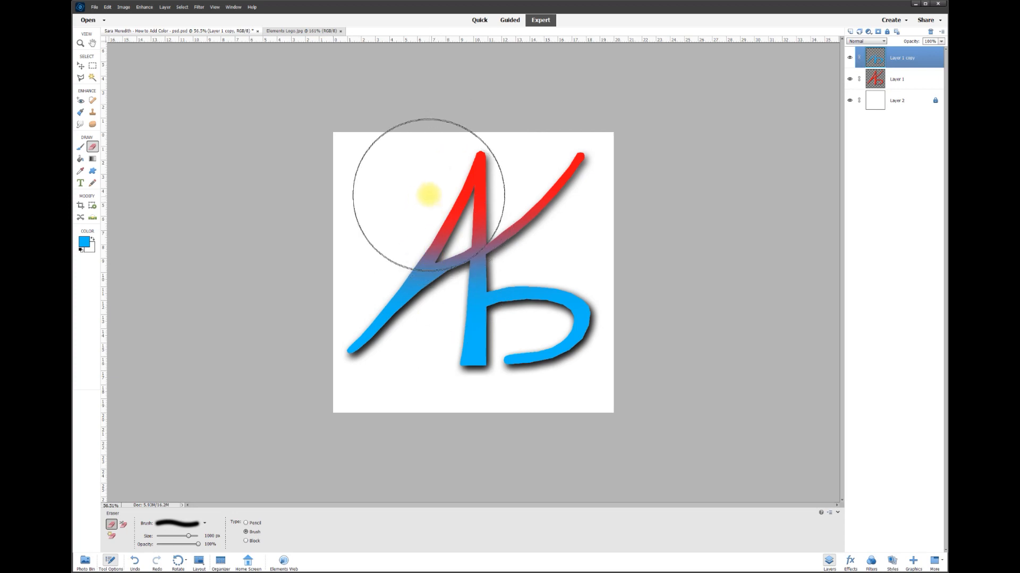
Toggle the red layer's visibility to check the blend, and hide the white background layer
click(80, 65)
click(850, 79)
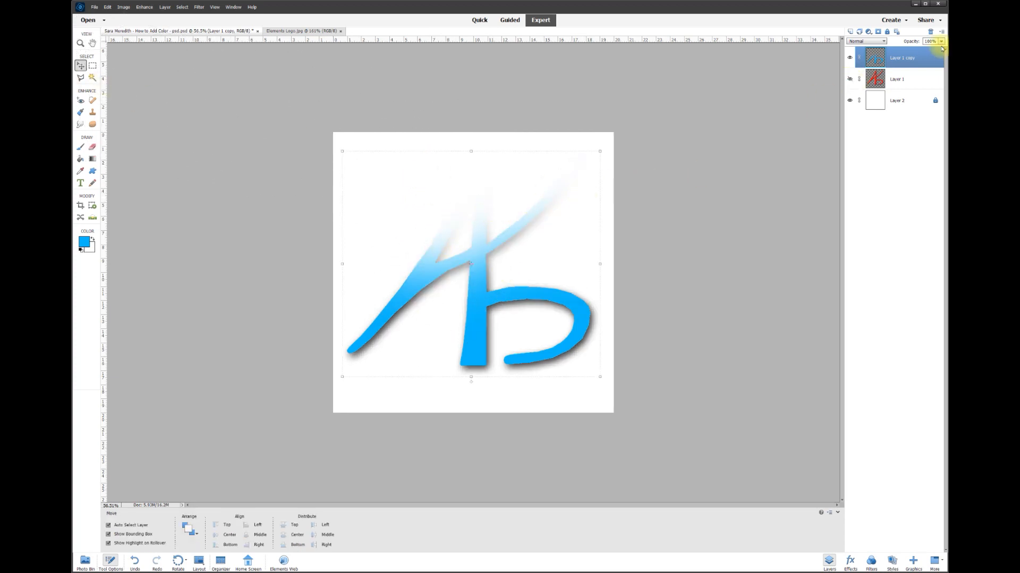
click(849, 78)
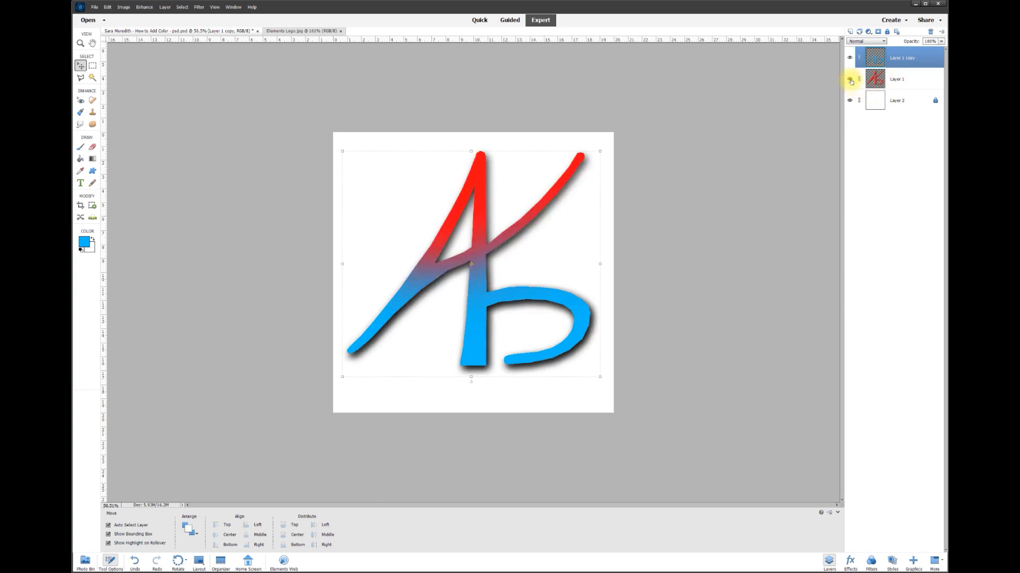
click(235, 191)
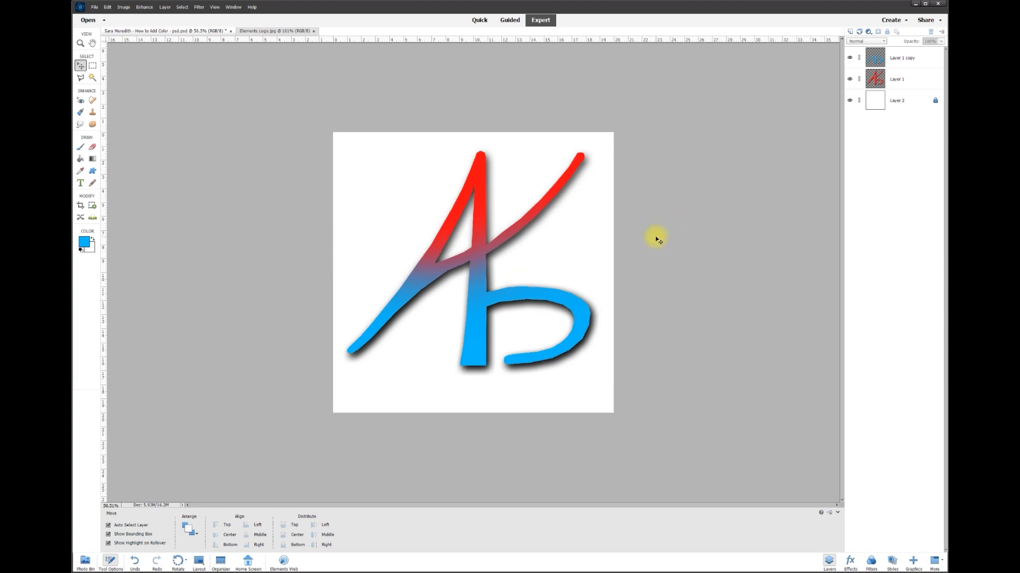
click(850, 100)
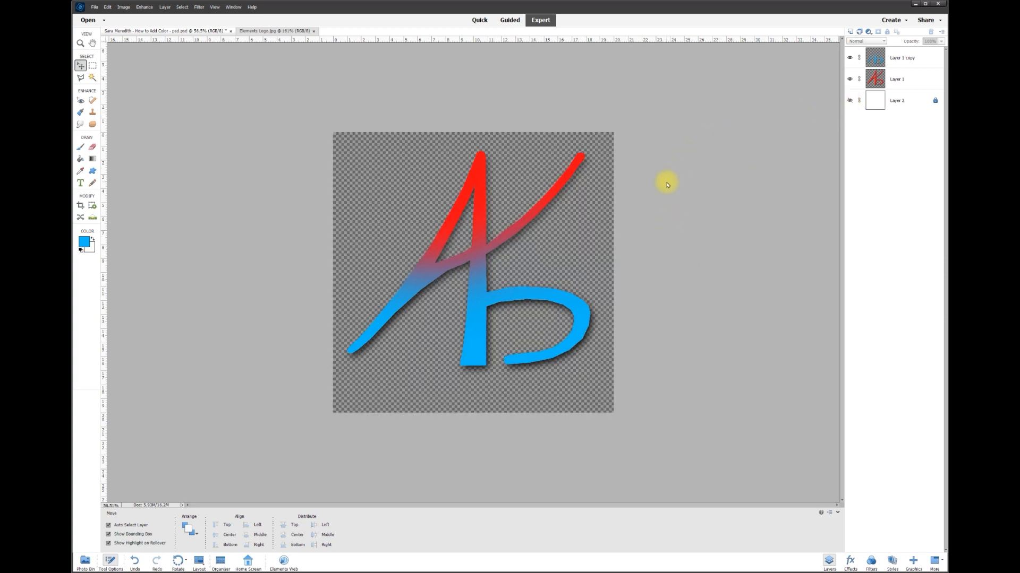